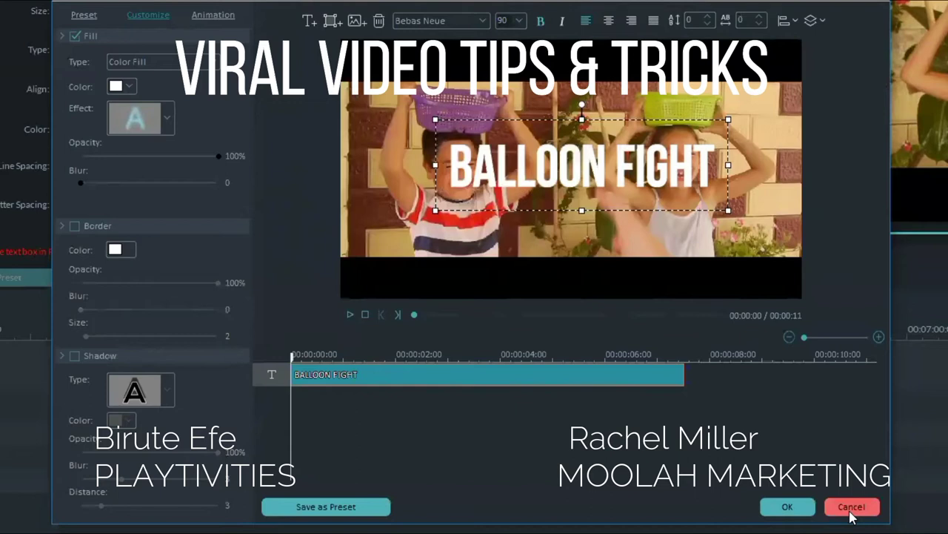
Step: Review the preset styles and customization options of the BALLOON FIGHT title, then exit the title and clip editors without changing anything
click(84, 16)
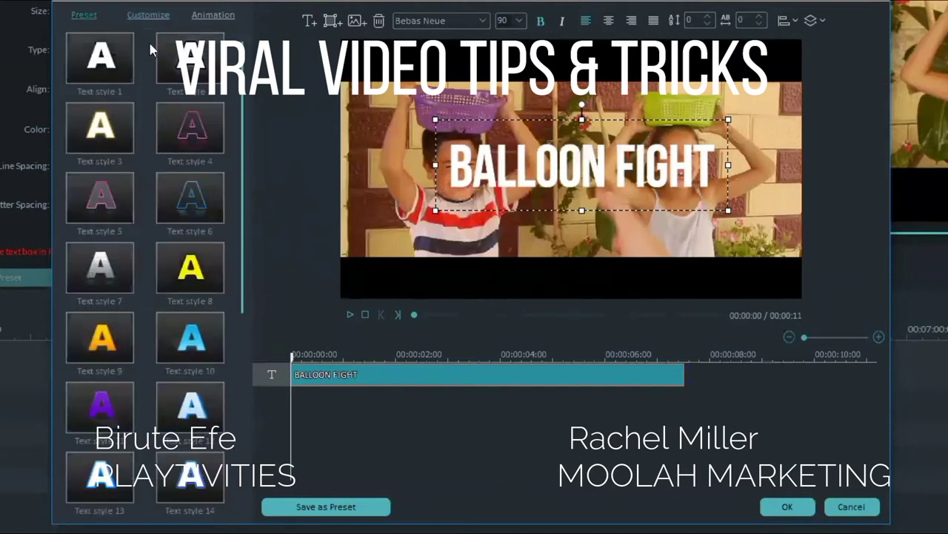
click(164, 18)
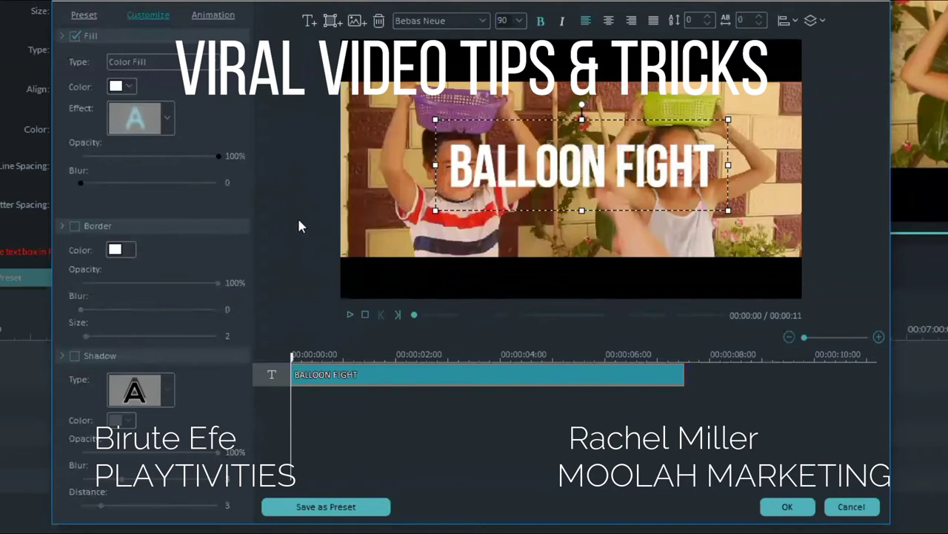
click(851, 507)
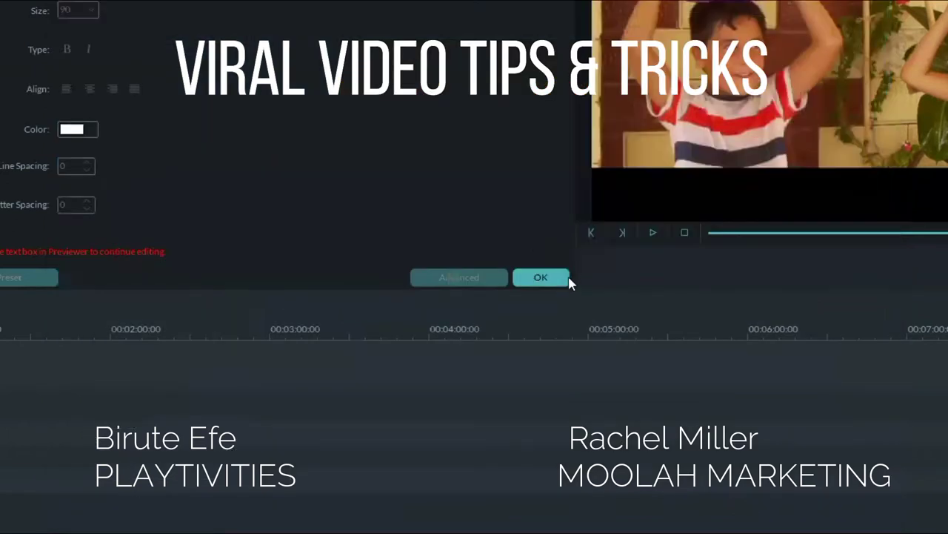
click(541, 278)
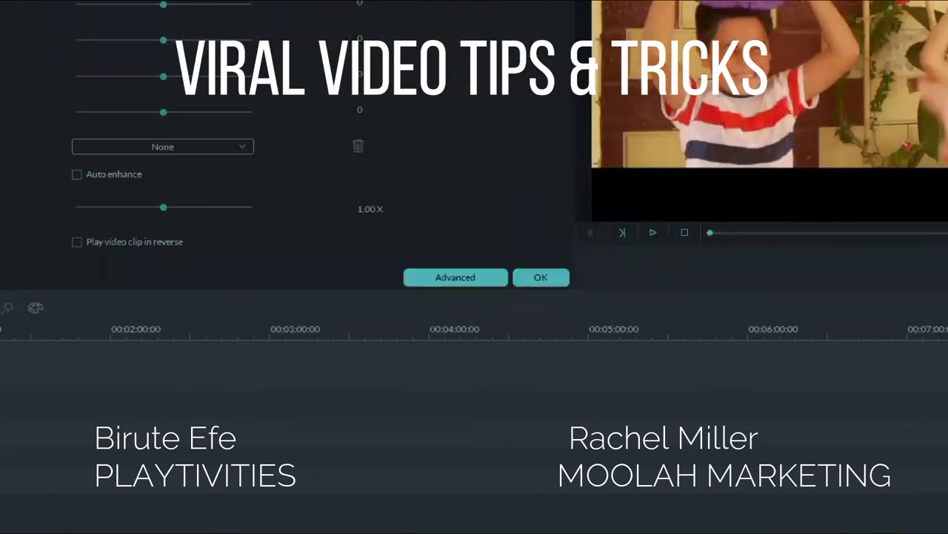
click(521, 274)
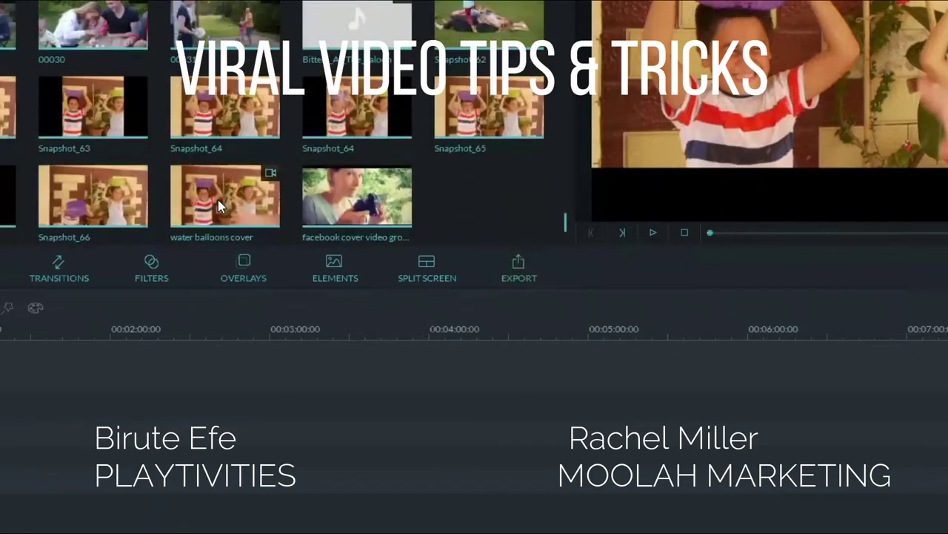
Step: Add the Snapshot_60 and Snapshot_61 images to the timeline after the water balloons clip
scroll(312, 162, up, 5)
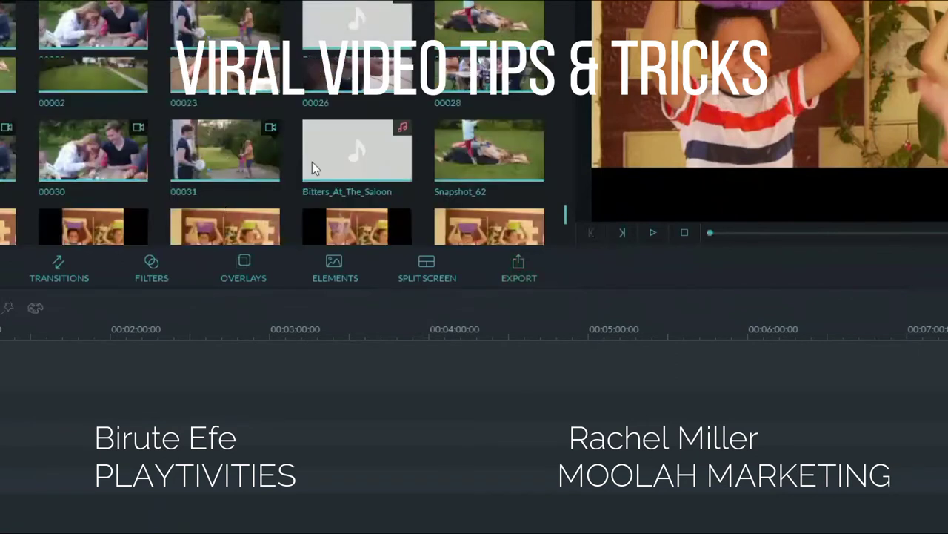
click(357, 105)
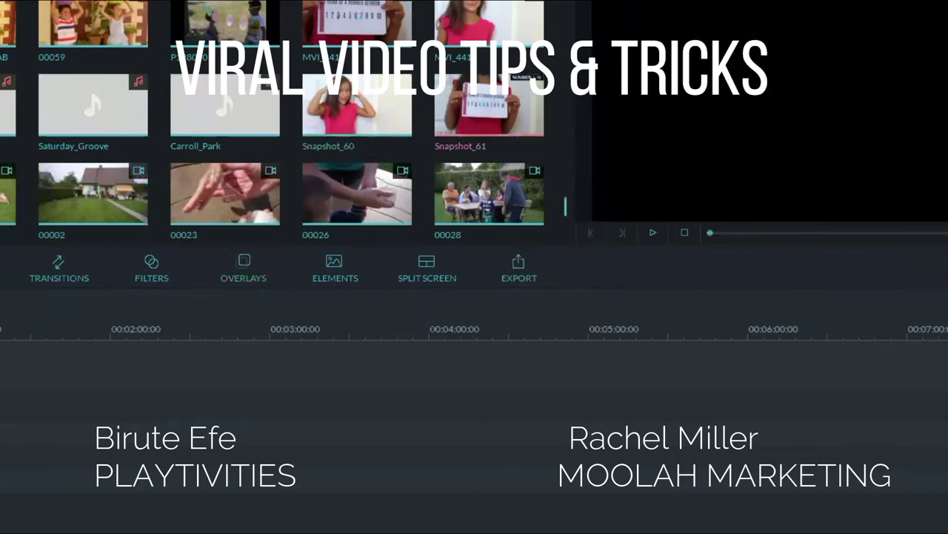
Step: Add a dissolve transition between the water balloons clip and the Snapshot_60 image, and play back the cut
click(63, 274)
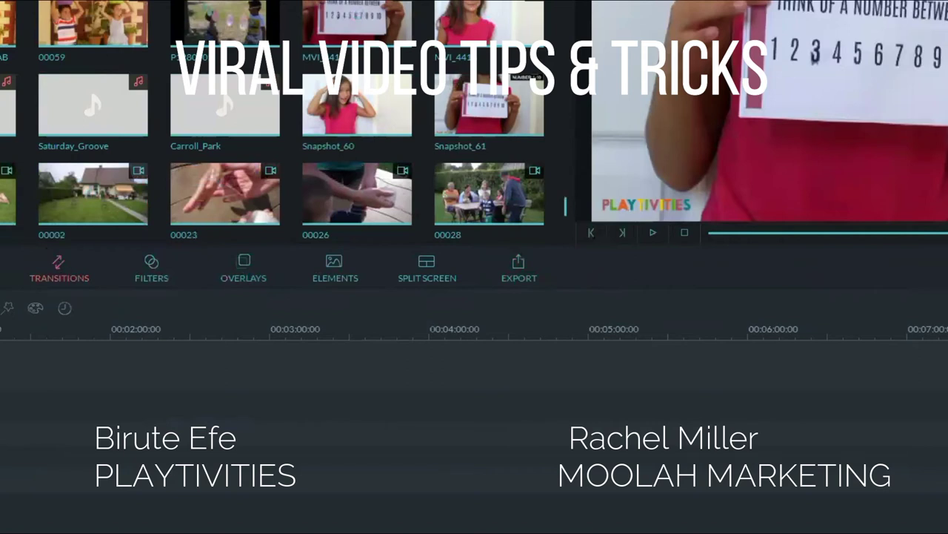
scroll(563, 17, down, 1)
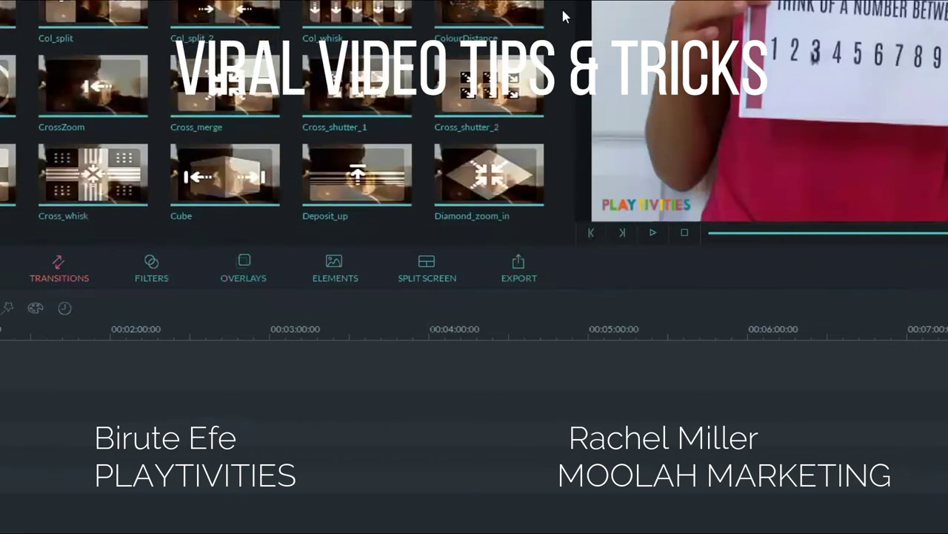
scroll(563, 17, down, 2)
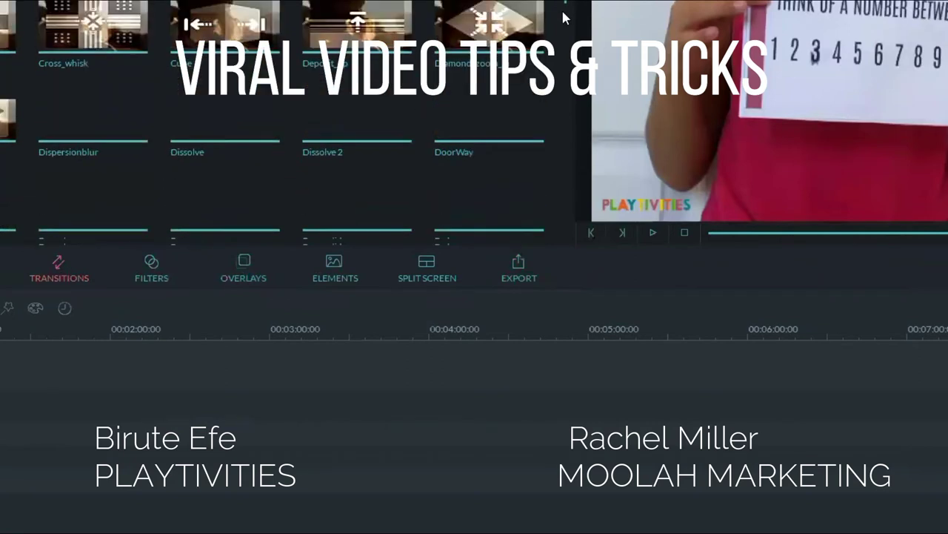
scroll(563, 16, down, 4)
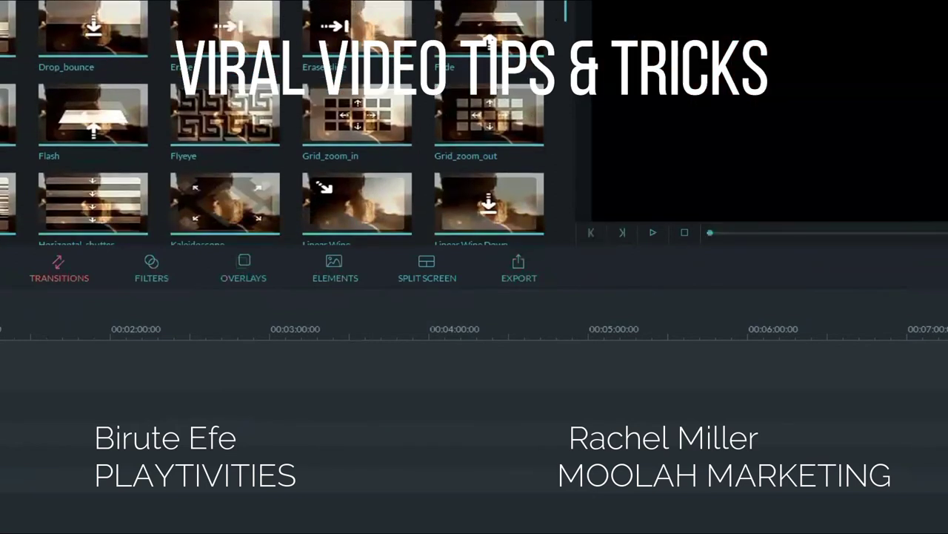
click(652, 232)
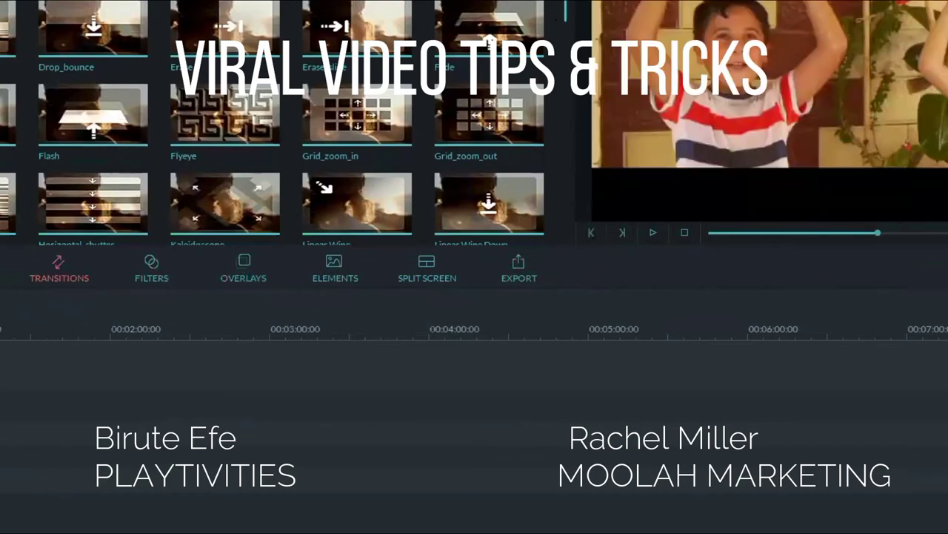
click(652, 235)
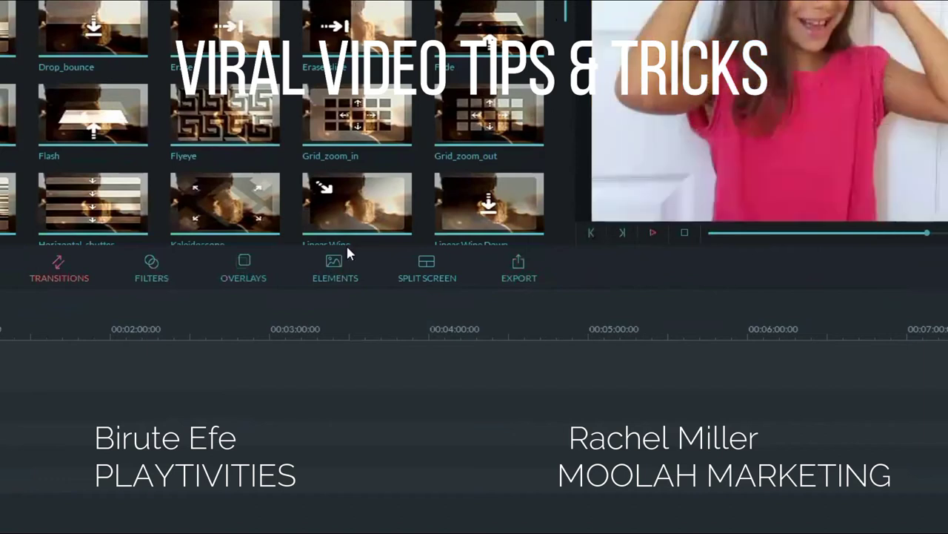
Step: Lengthen the transition between the water balloons clip and Snapshot_60, and play it back from about 8 seconds
drag(568, 17, 563, 59)
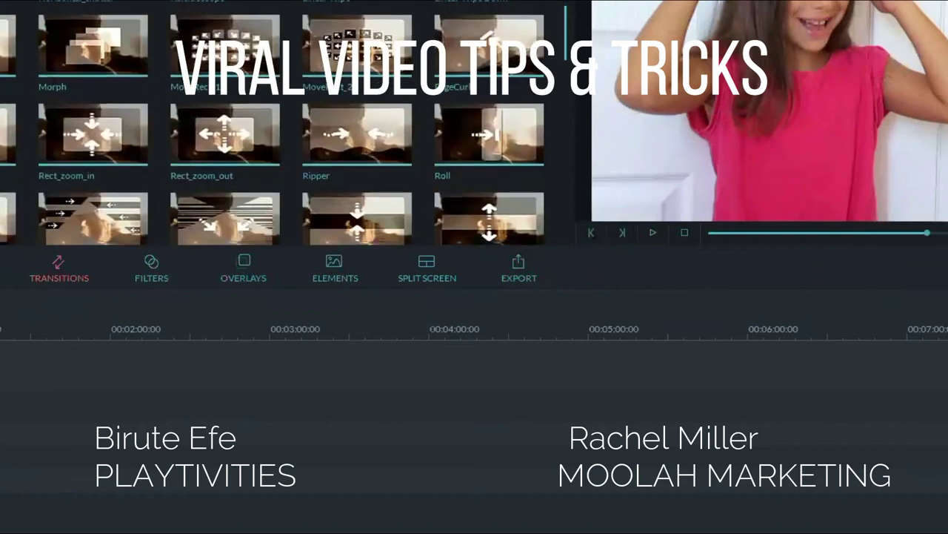
scroll(181, 398, up, 3)
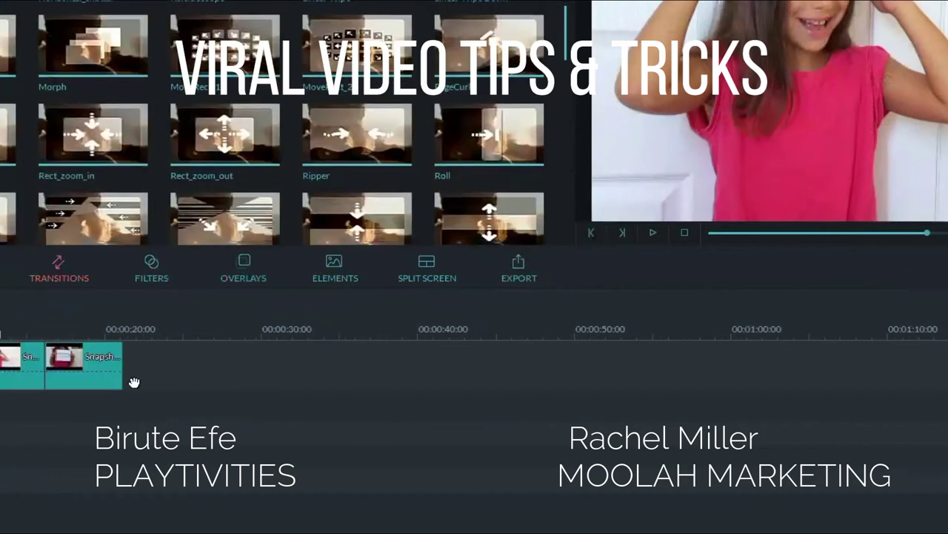
scroll(131, 381, up, 2)
drag(142, 363, 184, 363)
click(32, 333)
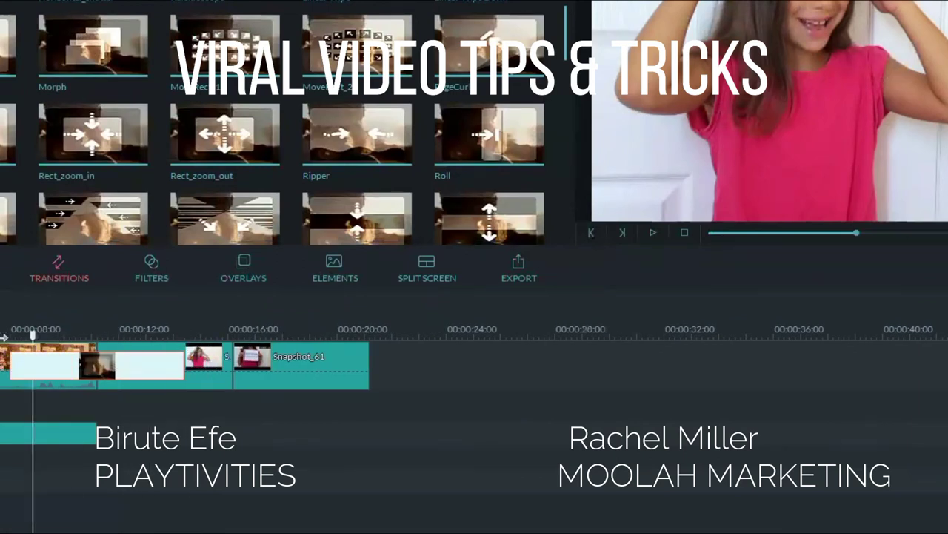
click(653, 234)
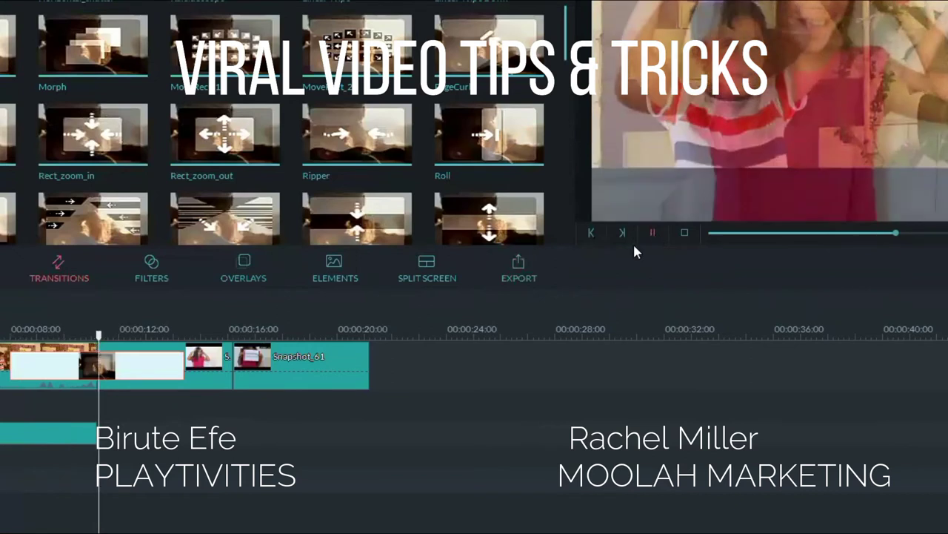
Step: Try the Postfix mode in the transition's settings, then restore Overlap and close the settings
double_click(163, 379)
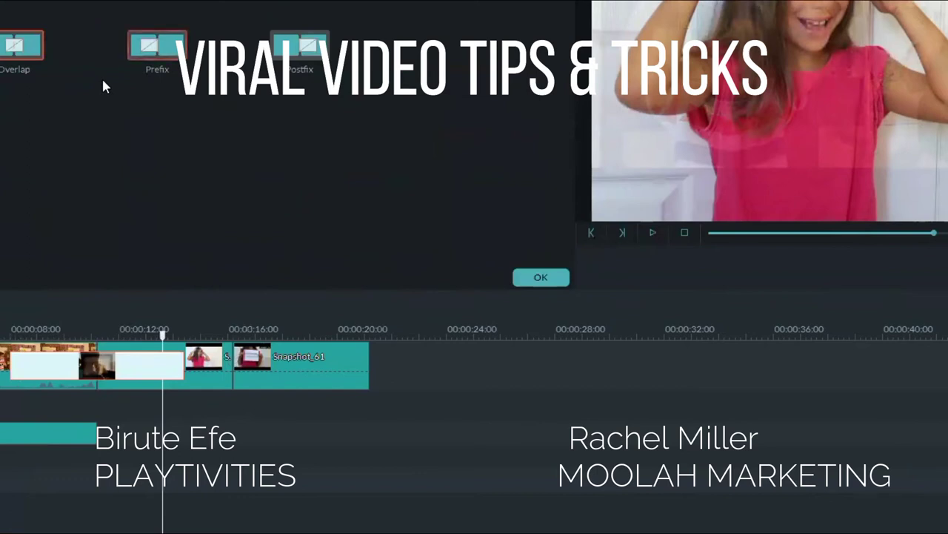
click(277, 60)
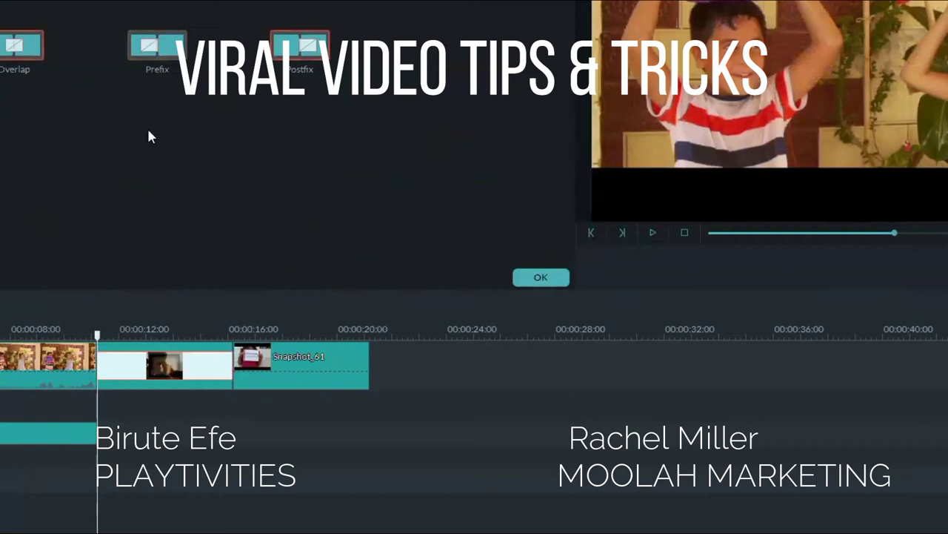
click(541, 276)
Step: Replace the dissolve with an erase-style transition between the water balloons clip and Snapshot_60, and play it back
scroll(161, 117, down, 5)
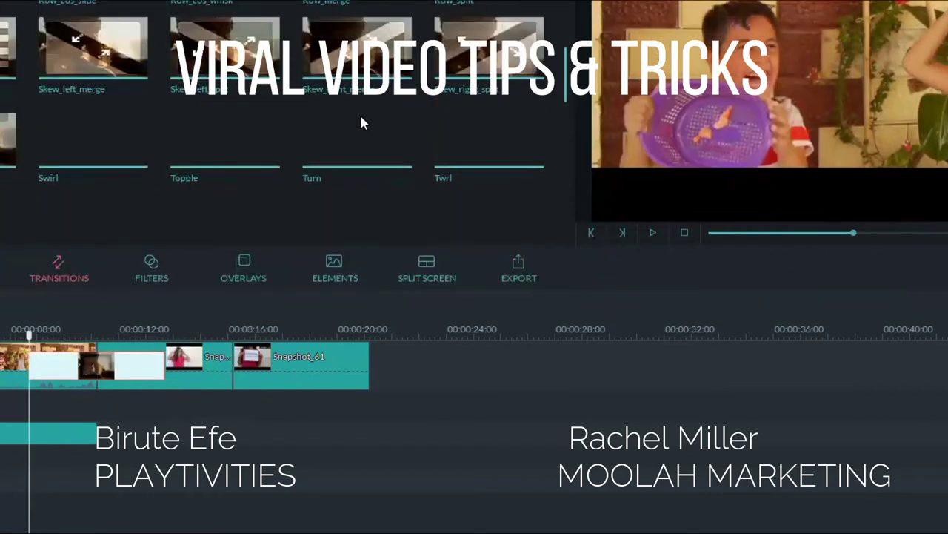
scroll(360, 123, down, 5)
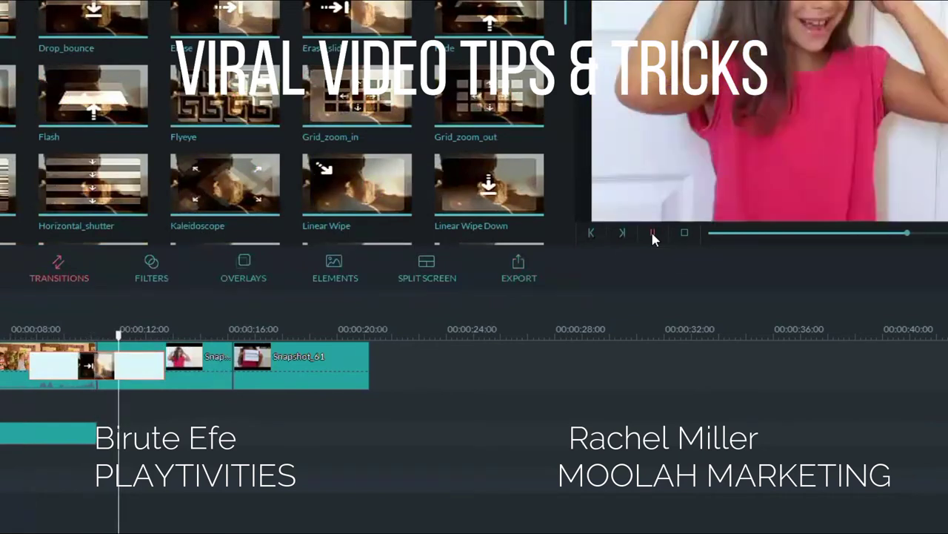
click(652, 233)
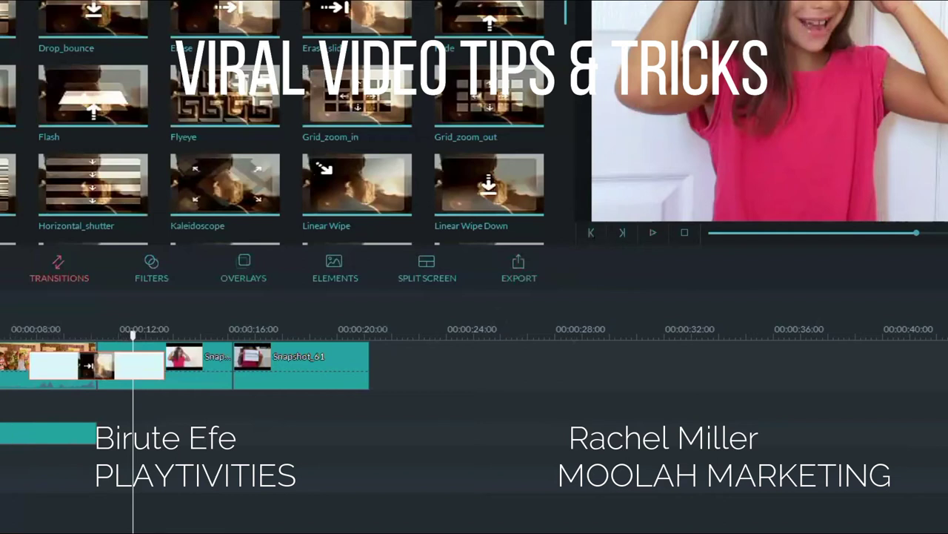
Step: Look through the remaining transitions and the tracks in the built-in music library
scroll(296, 123, down, 1)
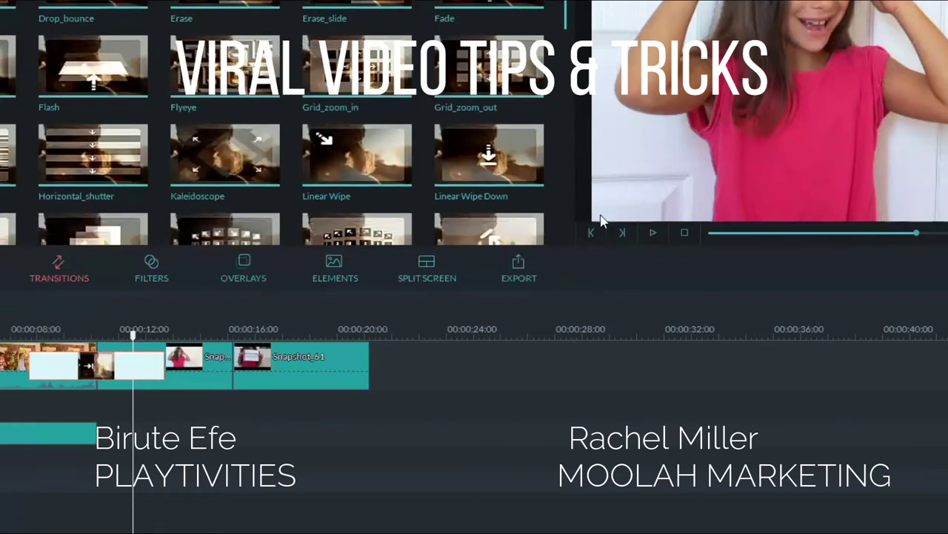
scroll(297, 123, down, 5)
scroll(296, 123, down, 3)
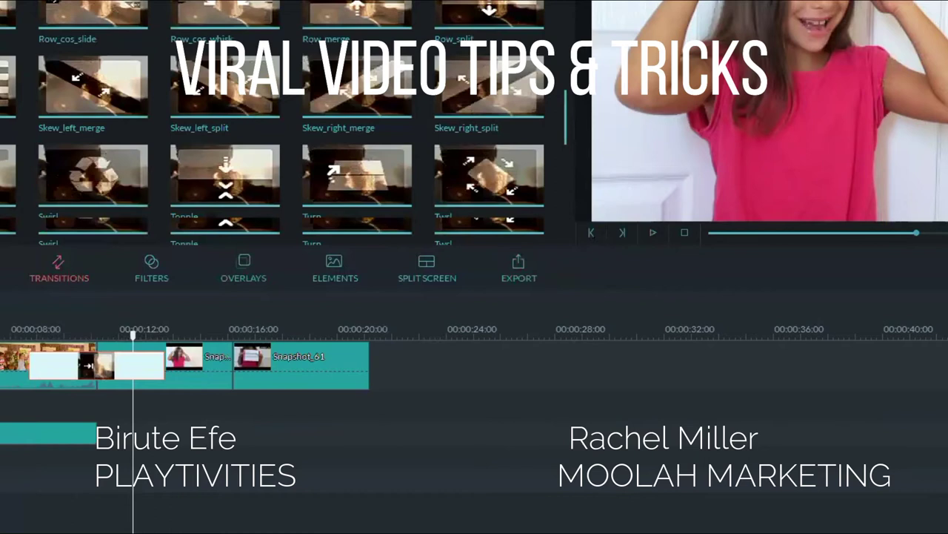
scroll(296, 123, up, 10)
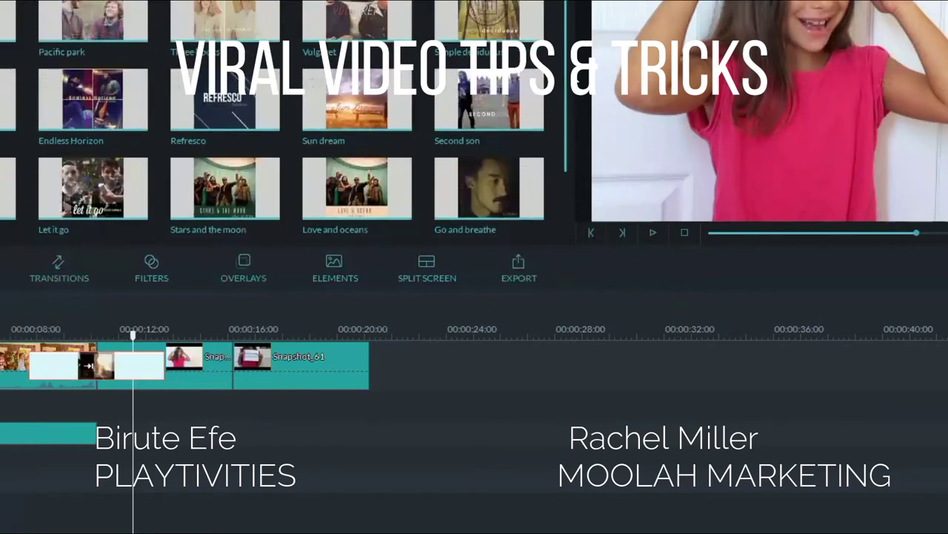
scroll(473, 150, up, 1)
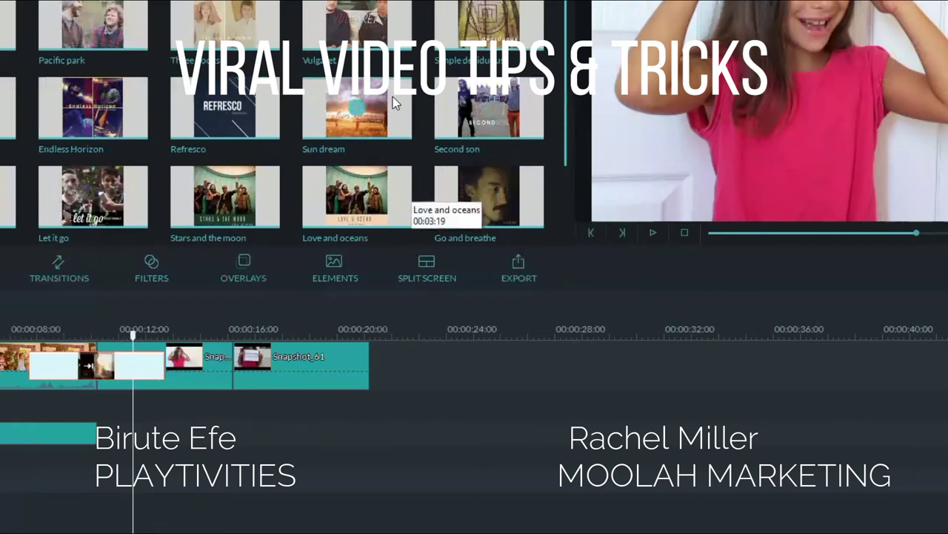
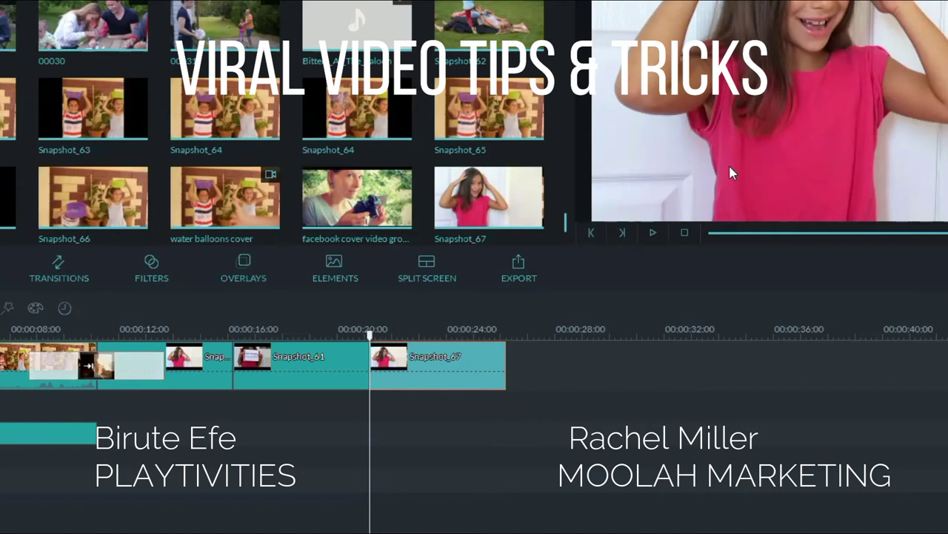
Step: Scrub through the Snapshot_67 still in the preview
click(778, 234)
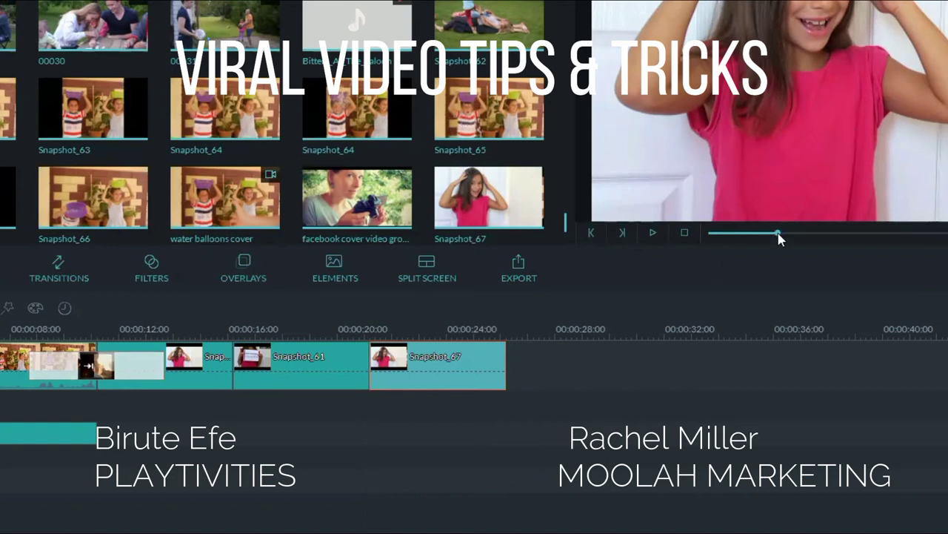
drag(778, 233, 840, 233)
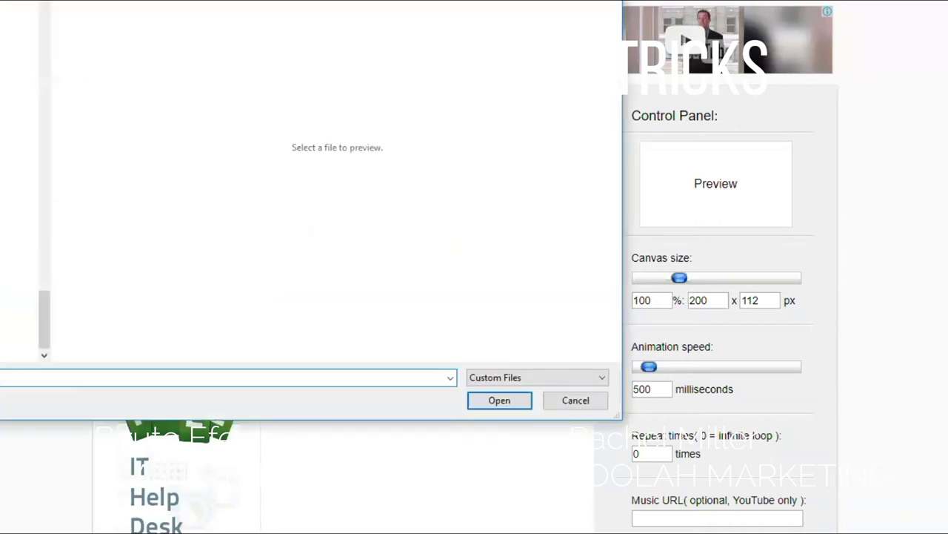
Step: Upload the chosen photos, including IMG_4439.JPG, to GIFMaker.me and look over the GIF animation settings
scroll(19, 177, up, 4)
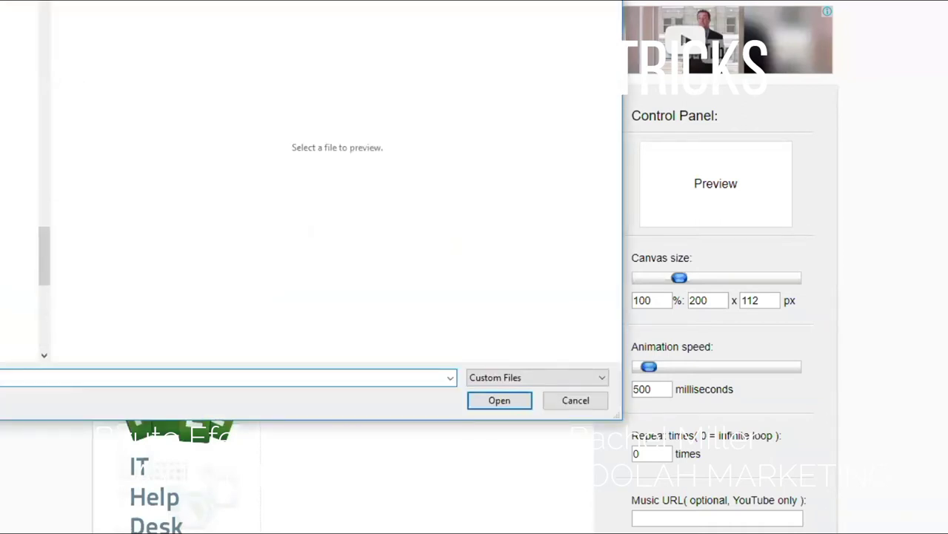
scroll(19, 178, up, 4)
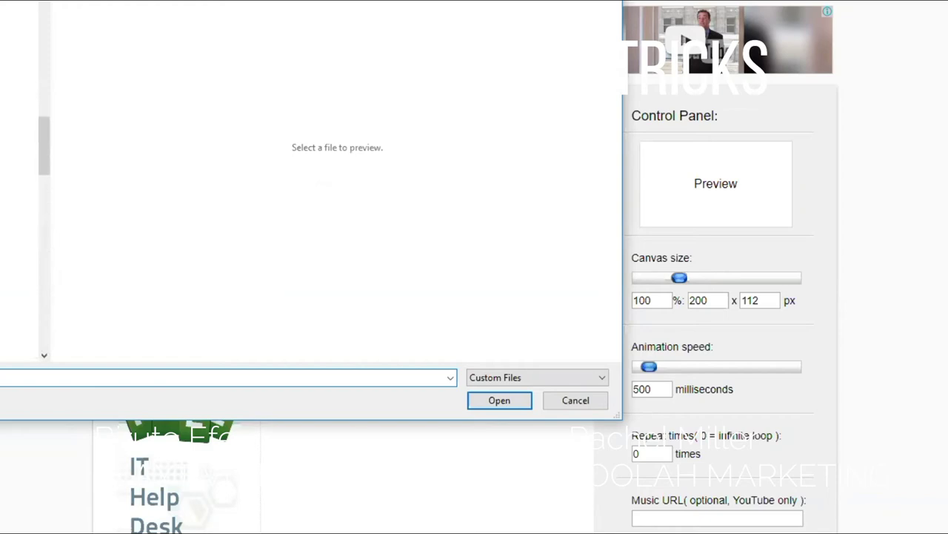
scroll(20, 177, up, 4)
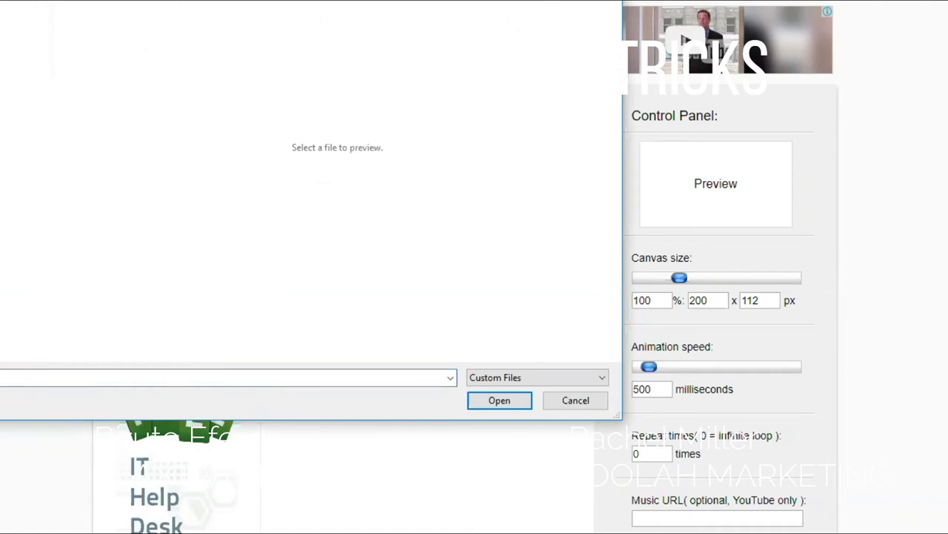
scroll(3, 249, down, 12)
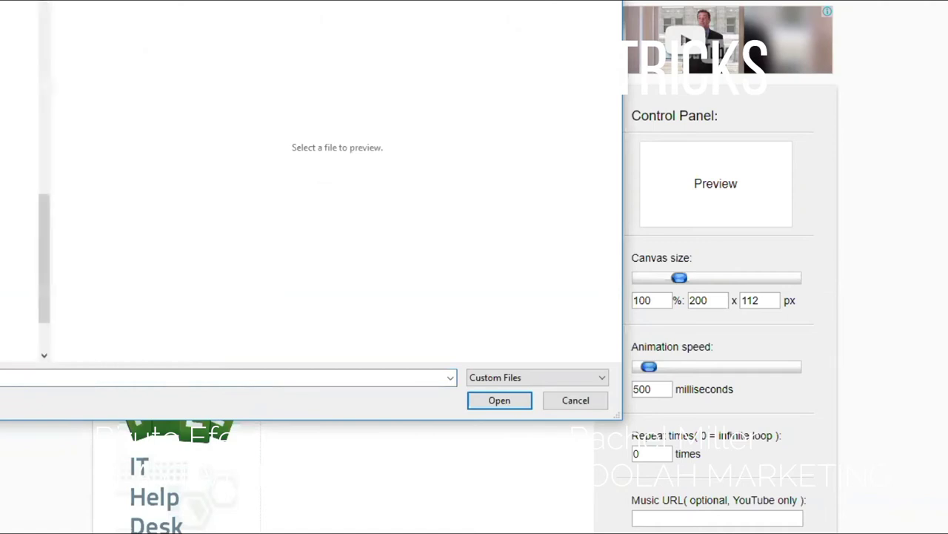
scroll(3, 249, up, 3)
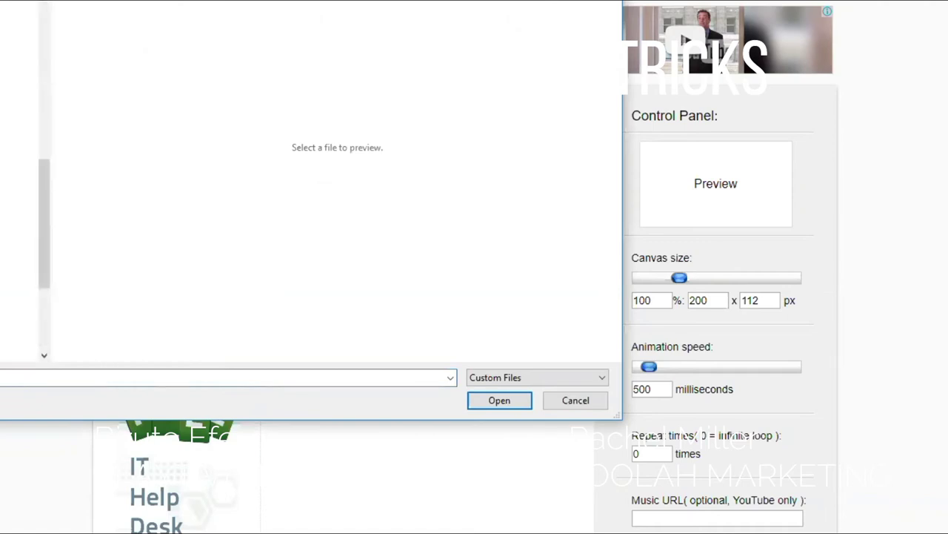
scroll(19, 185, up, 4)
scroll(19, 185, down, 2)
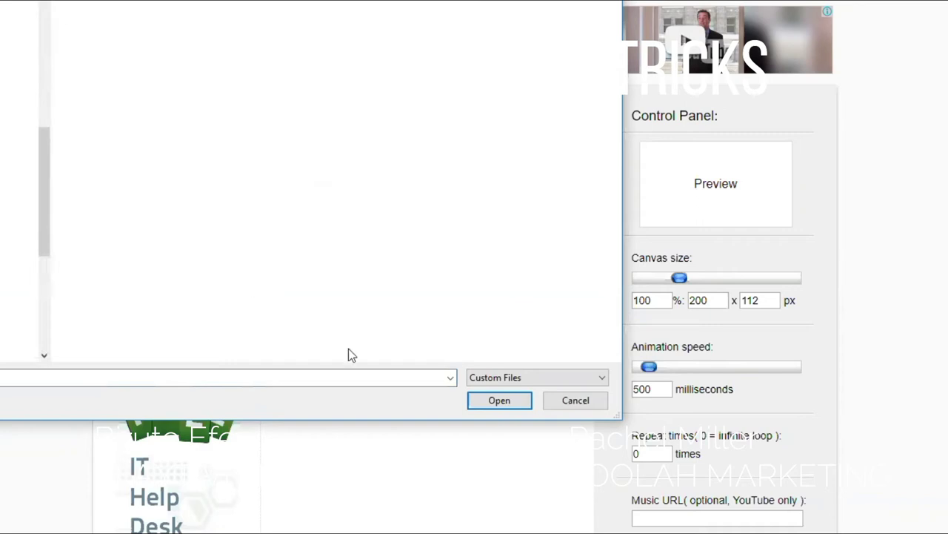
click(494, 402)
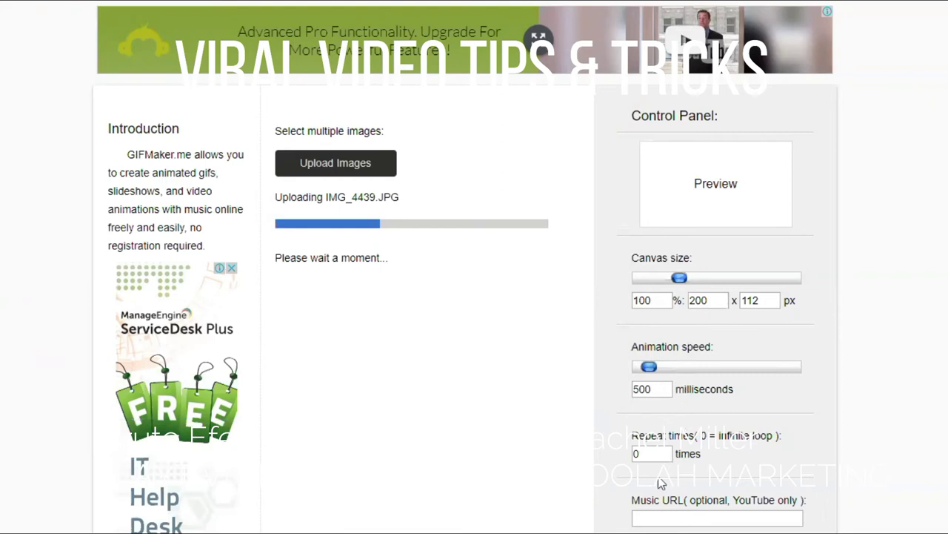
scroll(696, 504, down, 1)
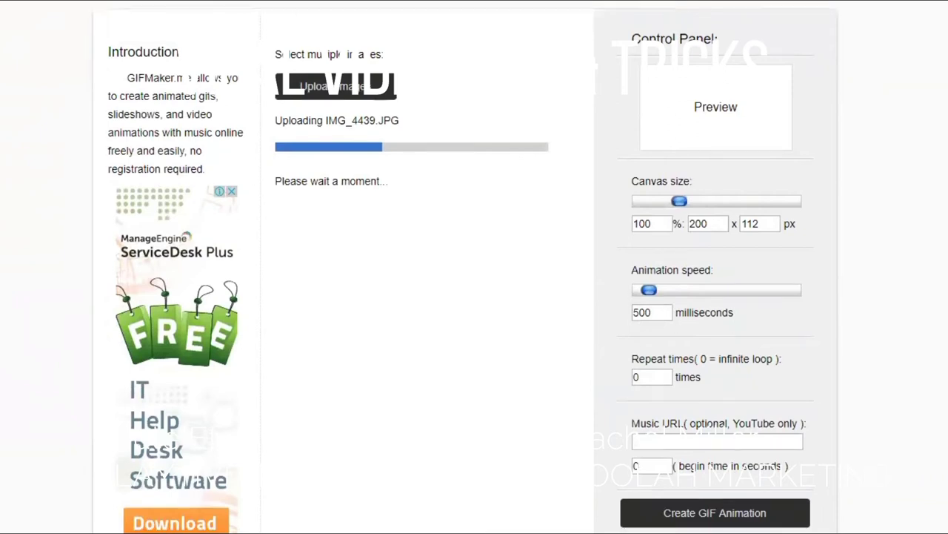
scroll(475, 266, down, 1)
scroll(475, 267, up, 2)
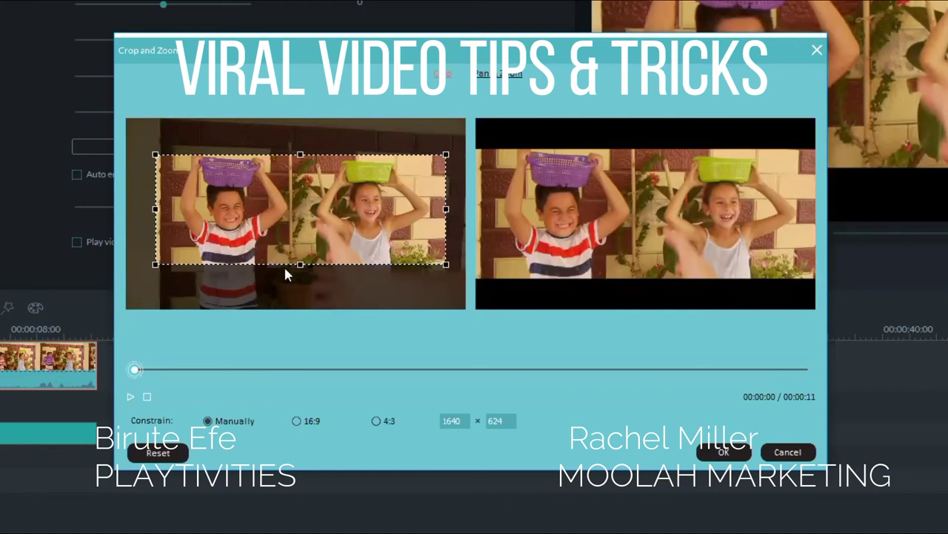
Step: Enlarge the clip's crop area to the full 1920 × 1080 frame and apply the crop
drag(155, 264, 127, 292)
drag(446, 293, 482, 320)
drag(289, 162, 294, 119)
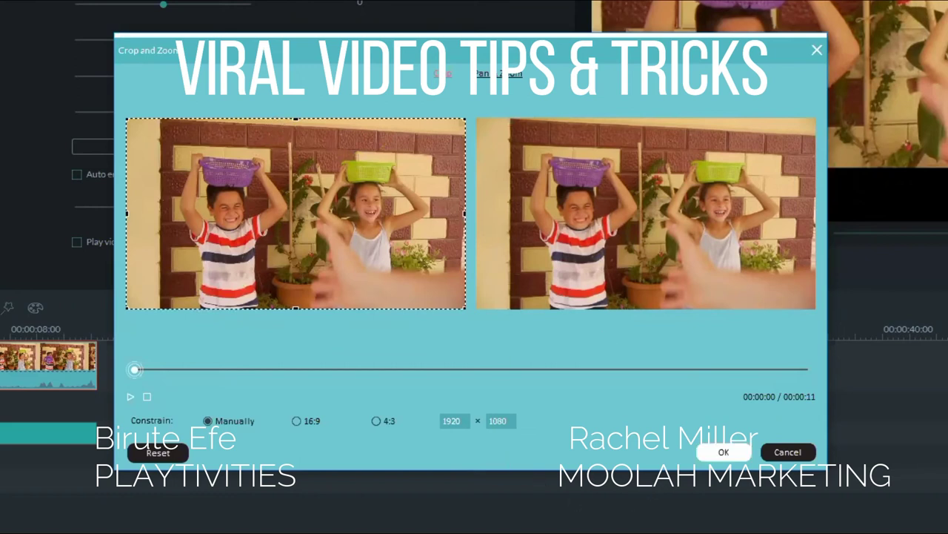
click(723, 451)
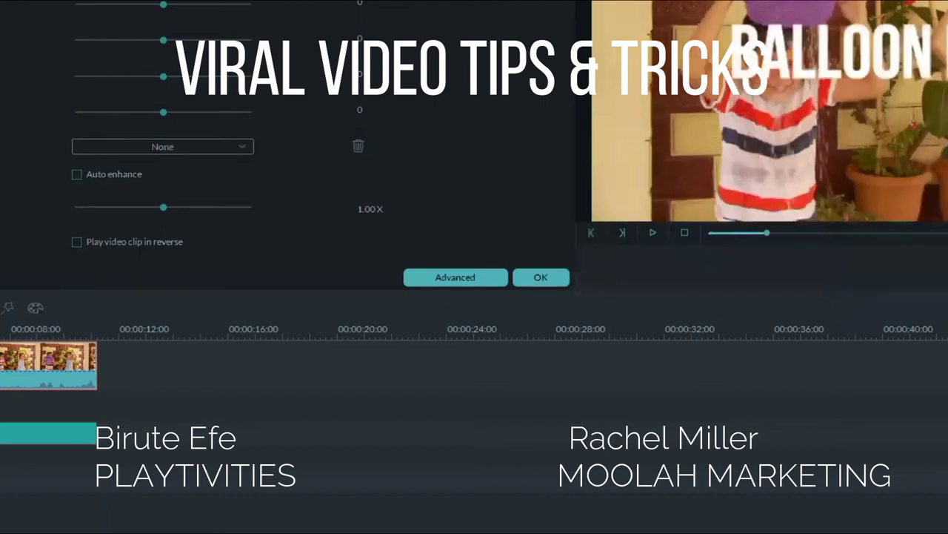
Step: Cut the balloon title out of the timeline and close its text settings
double_click(48, 432)
right_click(8, 432)
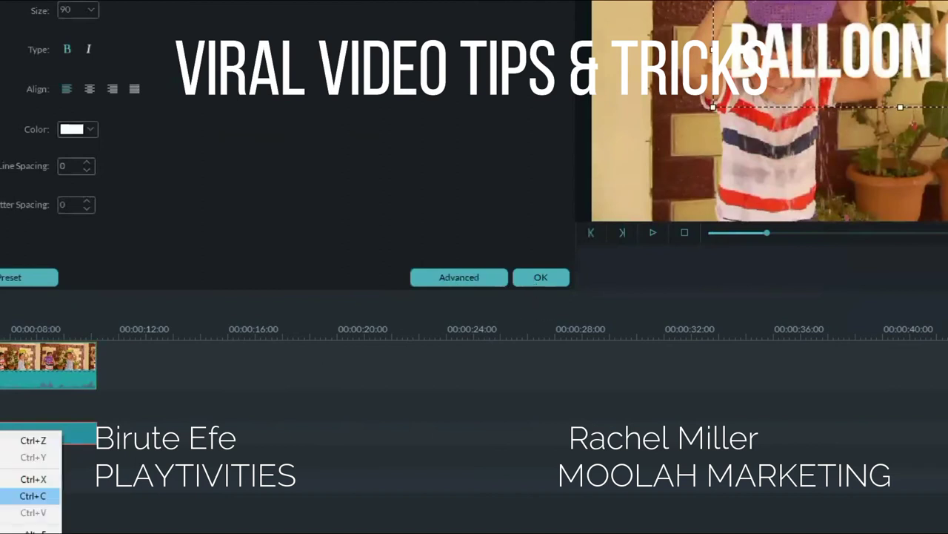
click(32, 478)
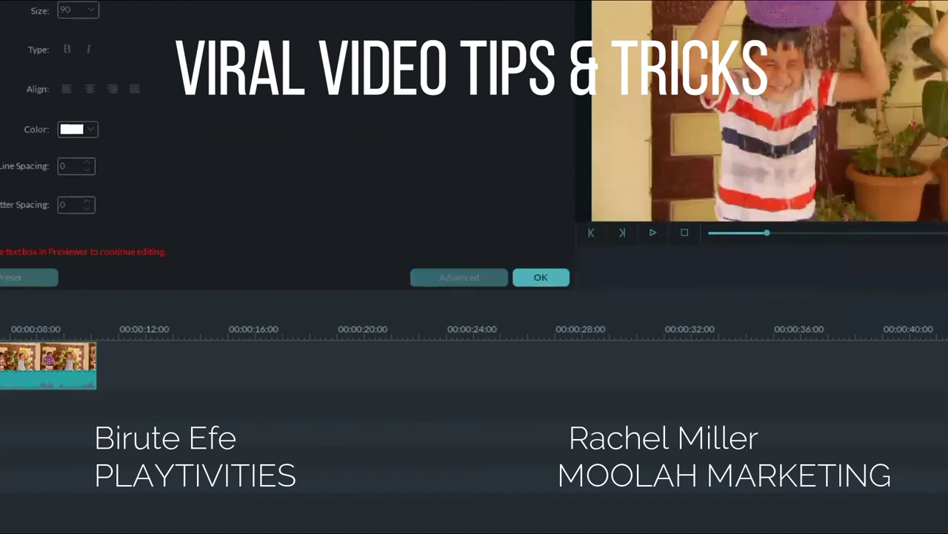
key(Return)
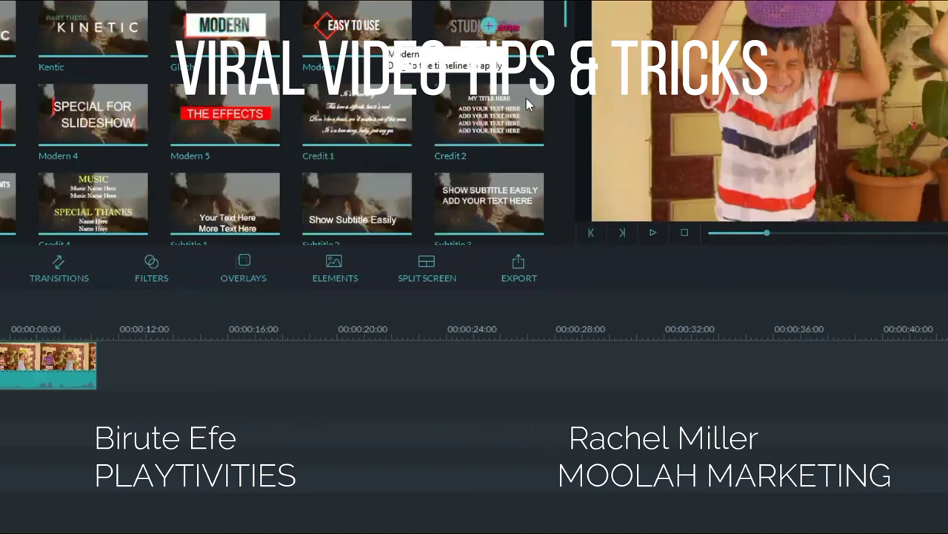
Step: Browse the title presets for a plain text title to place over the clip
scroll(526, 98, down, 5)
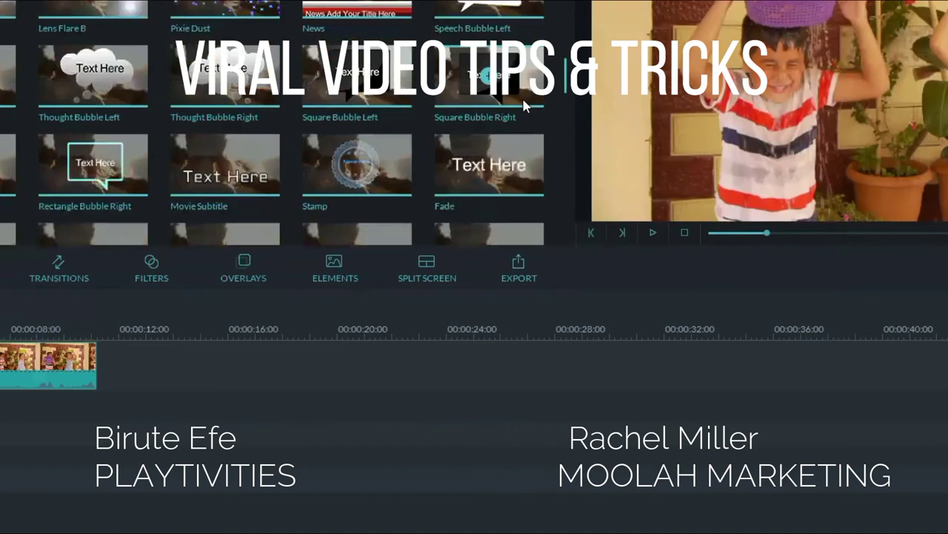
scroll(519, 103, up, 5)
scroll(519, 104, down, 7)
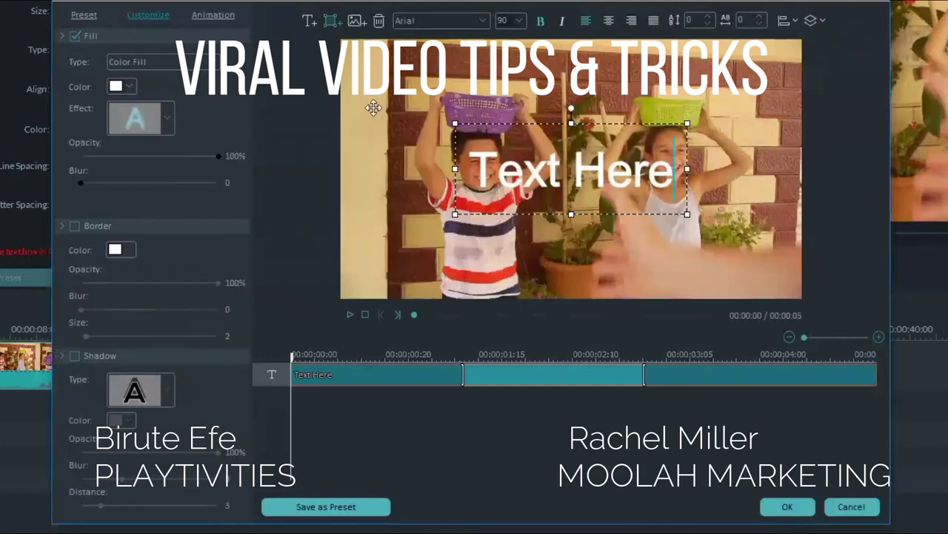
Step: Insert a rectangle in the title, align it with the upper edge of the frame, and stretch it across the full width
click(333, 20)
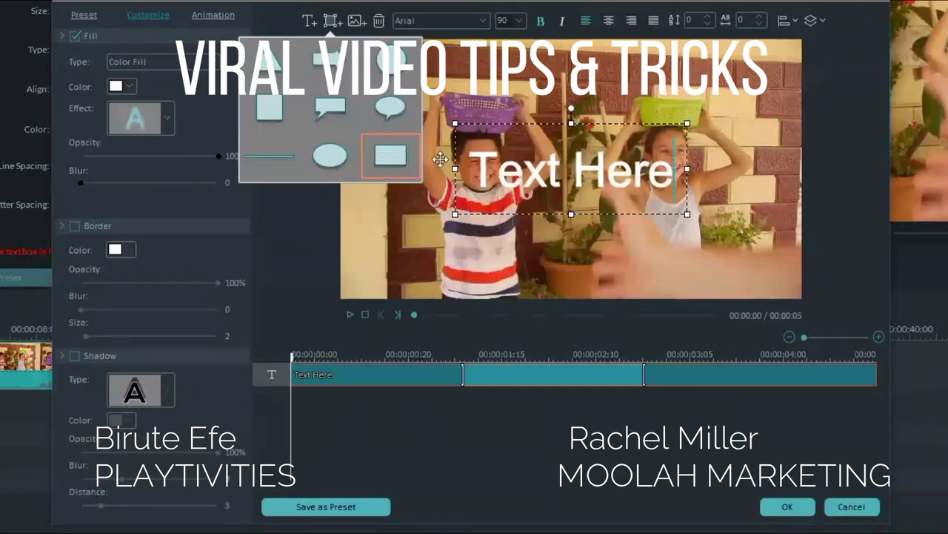
click(390, 154)
drag(533, 149, 462, 69)
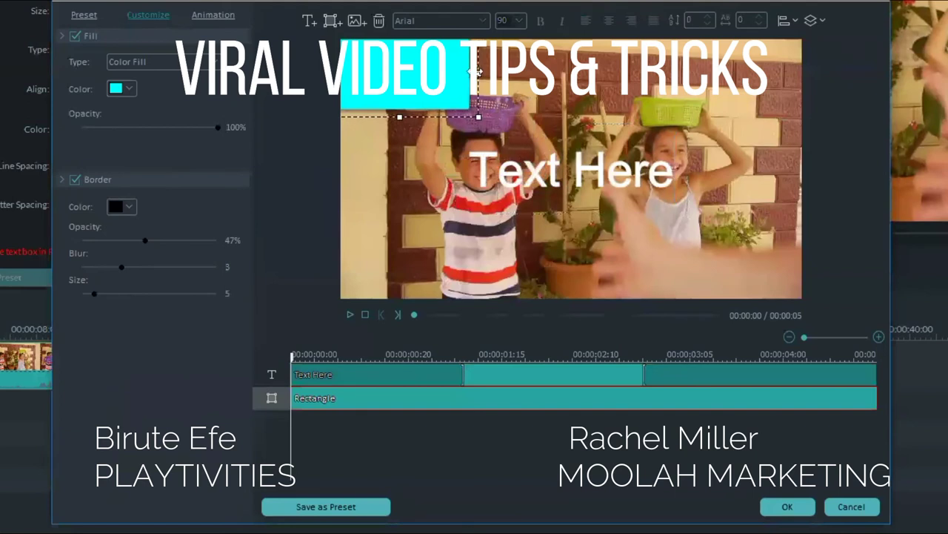
drag(478, 71, 802, 70)
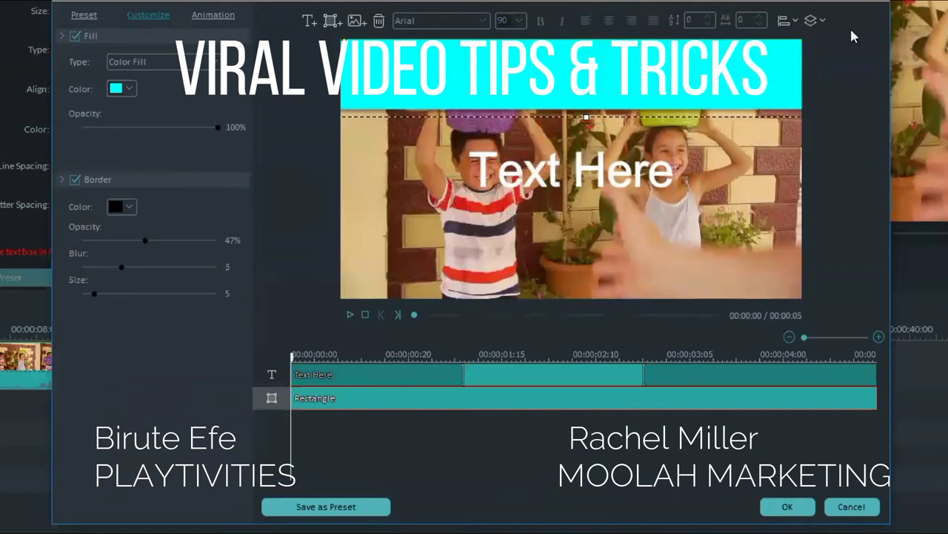
Step: Fill the upper rectangle with black without a border, align it to the frame's edge, and place it behind the title text
click(123, 88)
click(115, 105)
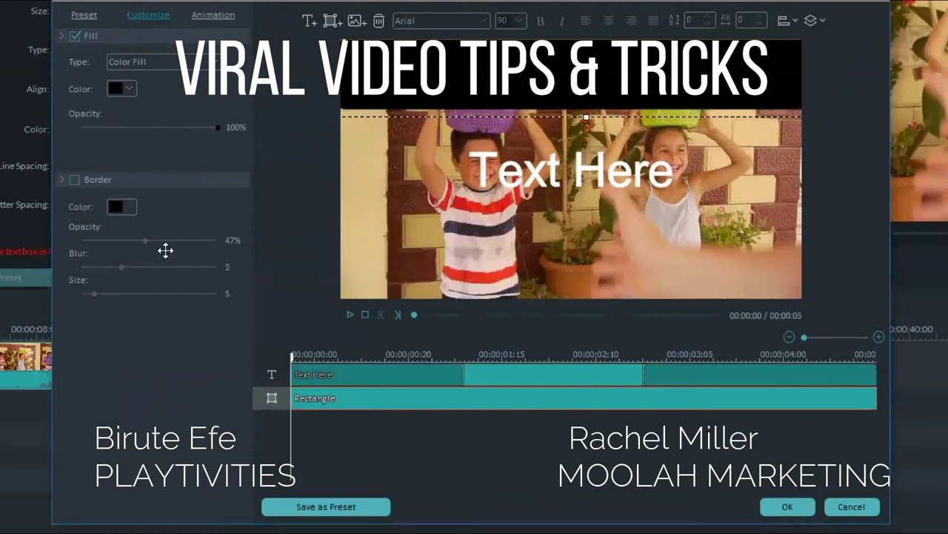
drag(534, 72, 534, 70)
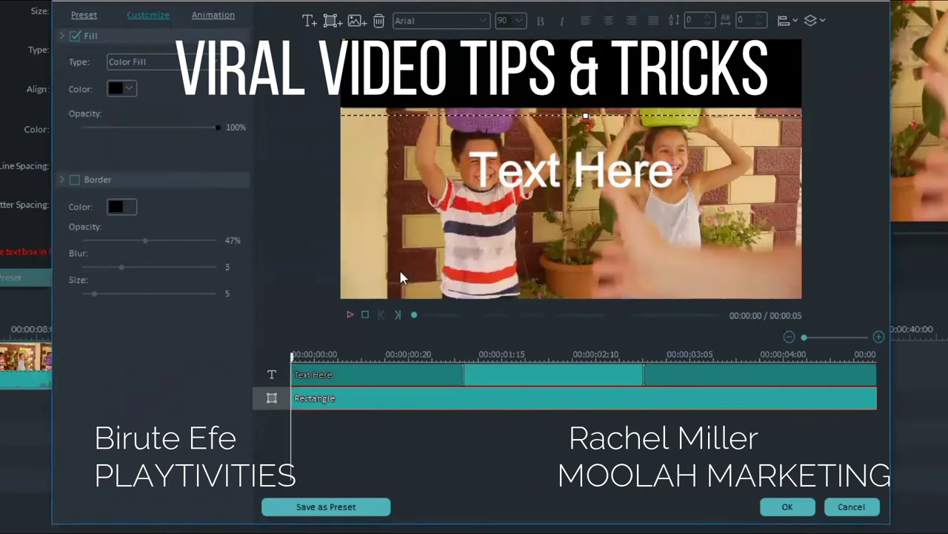
click(272, 375)
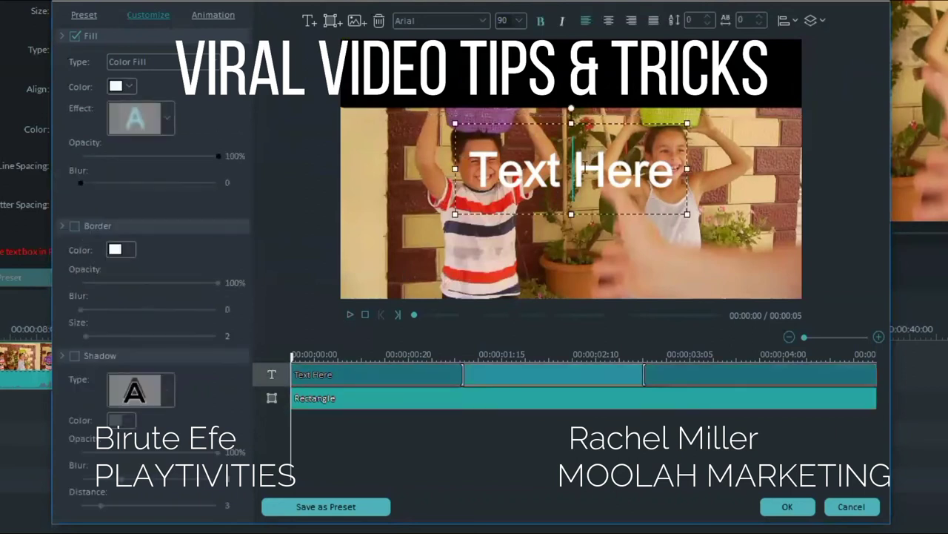
drag(272, 398, 273, 372)
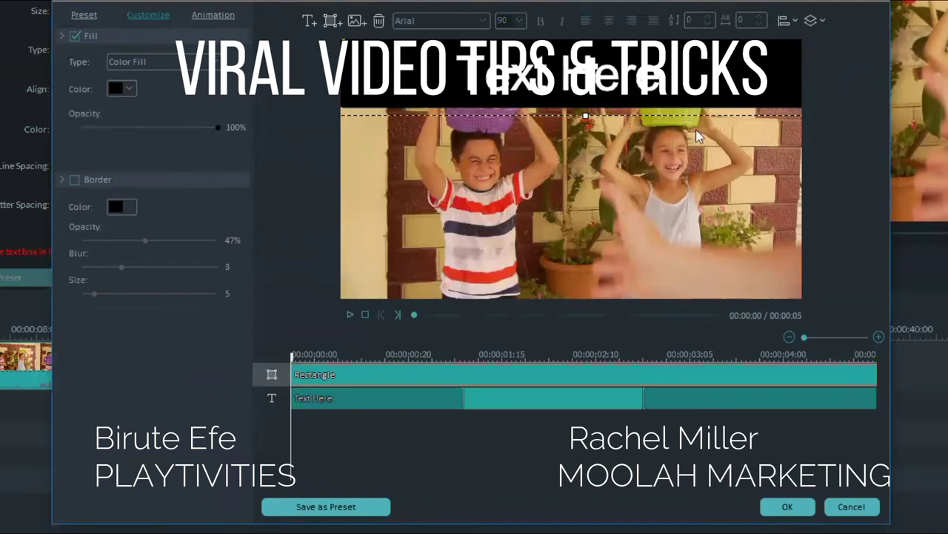
Step: Add a second full-width black bar along the frame's lower edge with a new TEXT HERE line on it, and apply the title
click(458, 280)
drag(458, 280, 893, 294)
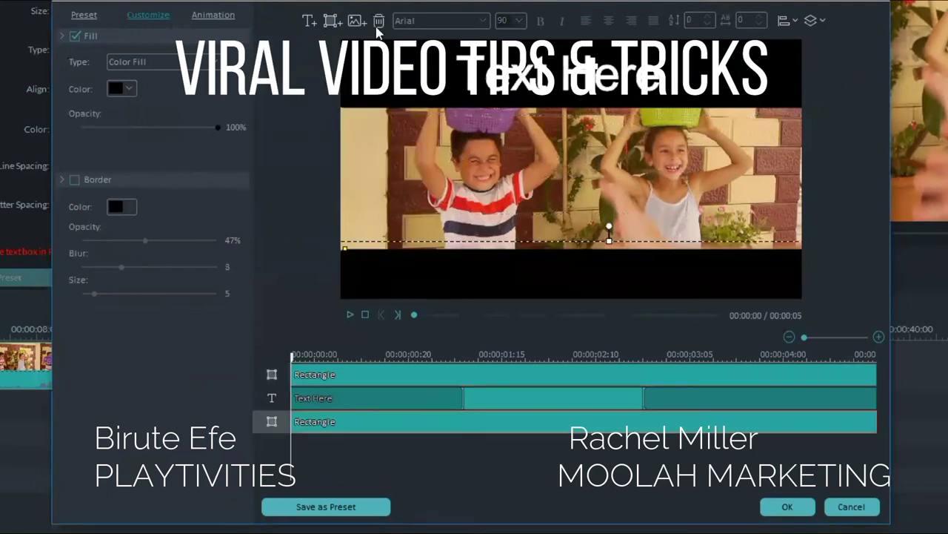
click(309, 22)
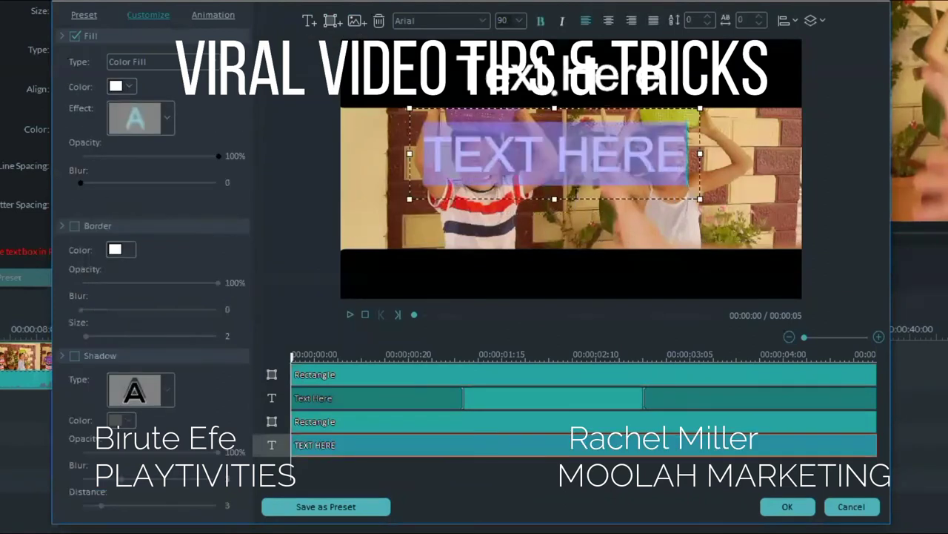
click(573, 193)
drag(557, 118, 576, 214)
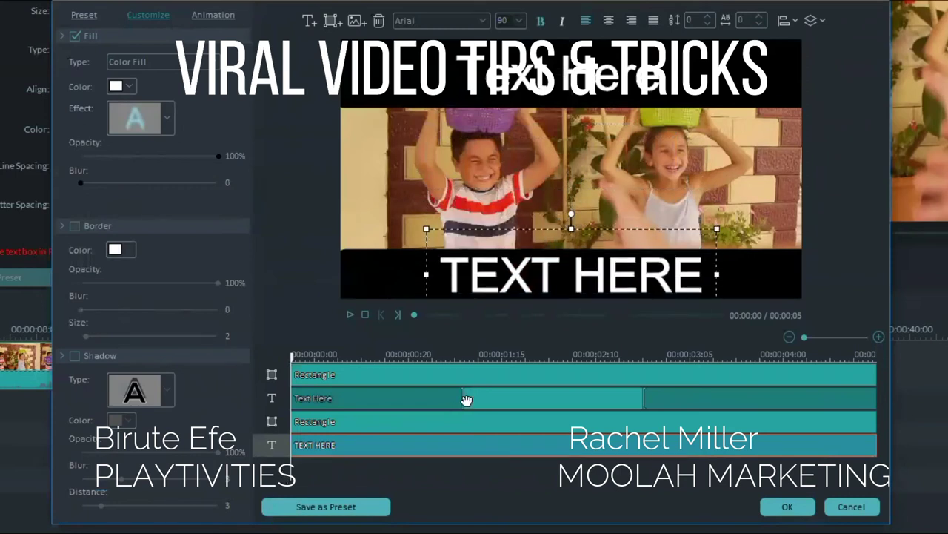
click(777, 508)
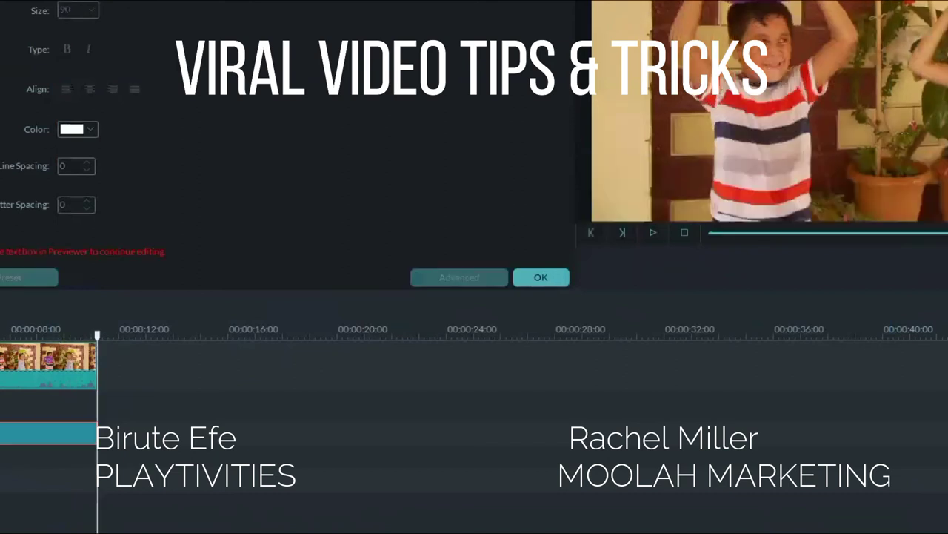
Step: Crop the video clip to a square of 1080 × 1080 and apply the crop
double_click(48, 363)
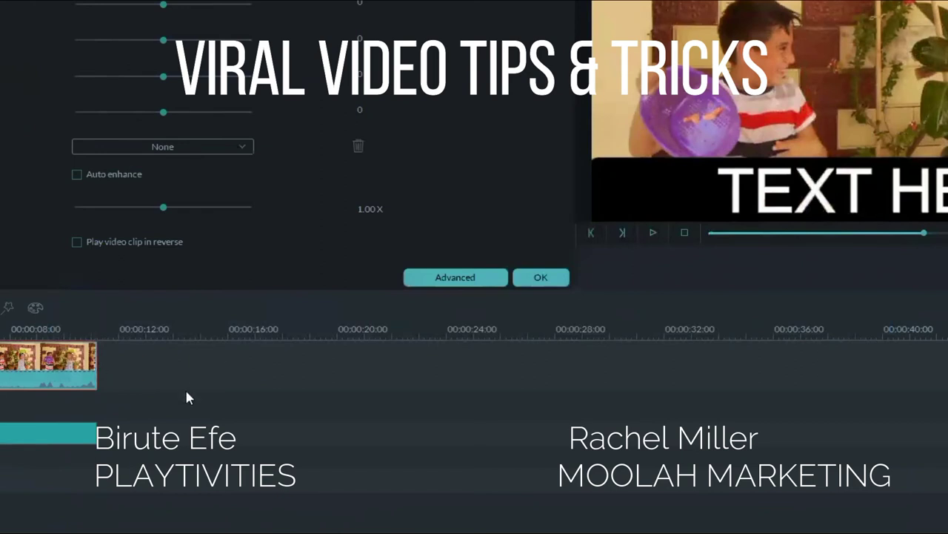
key(alt+c)
double_click(452, 421)
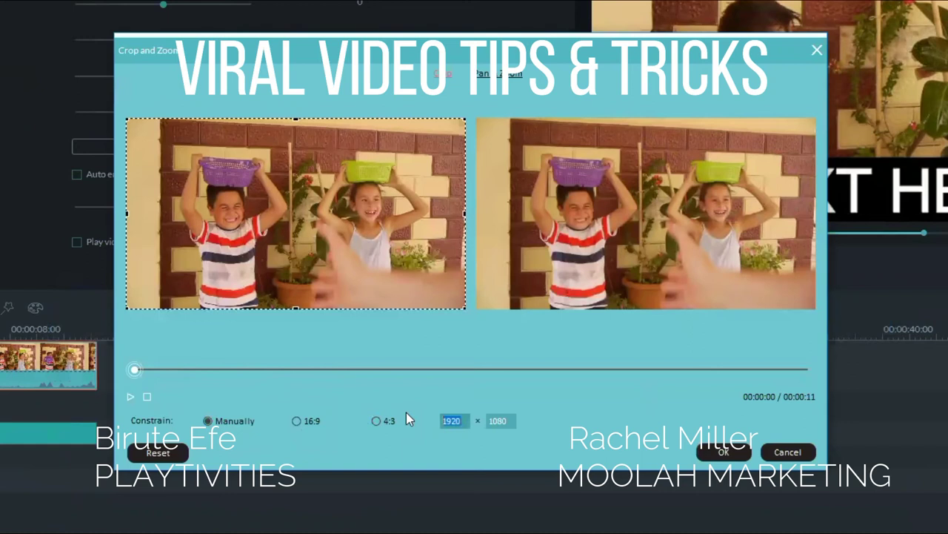
text(1080)
drag(275, 268, 142, 256)
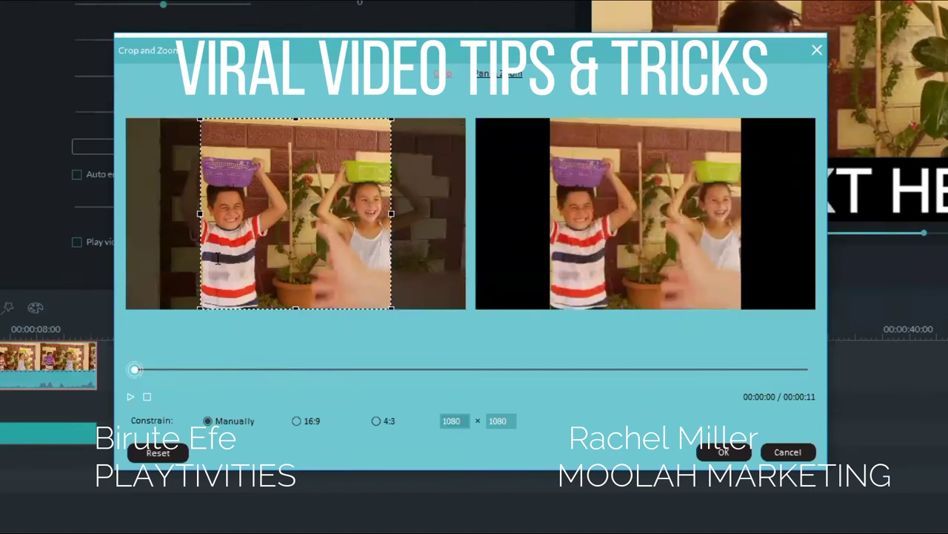
click(717, 454)
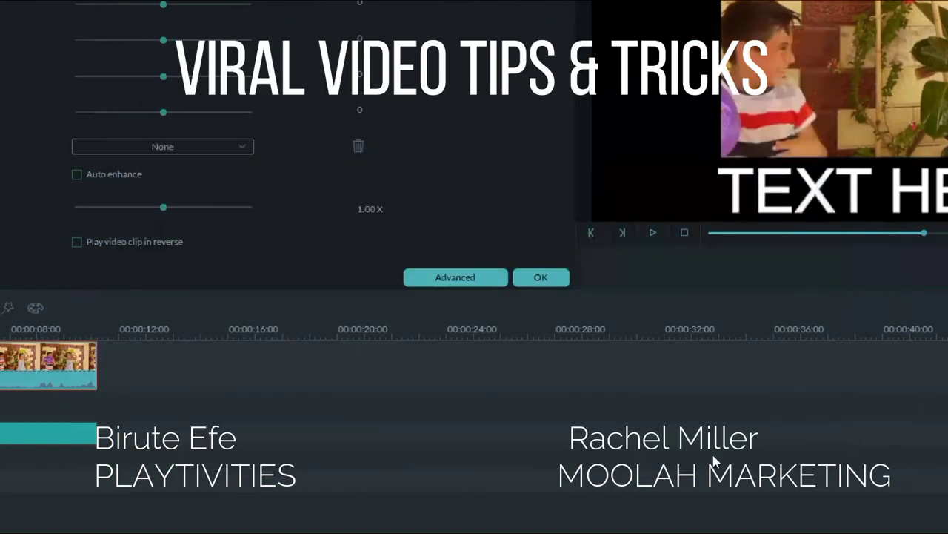